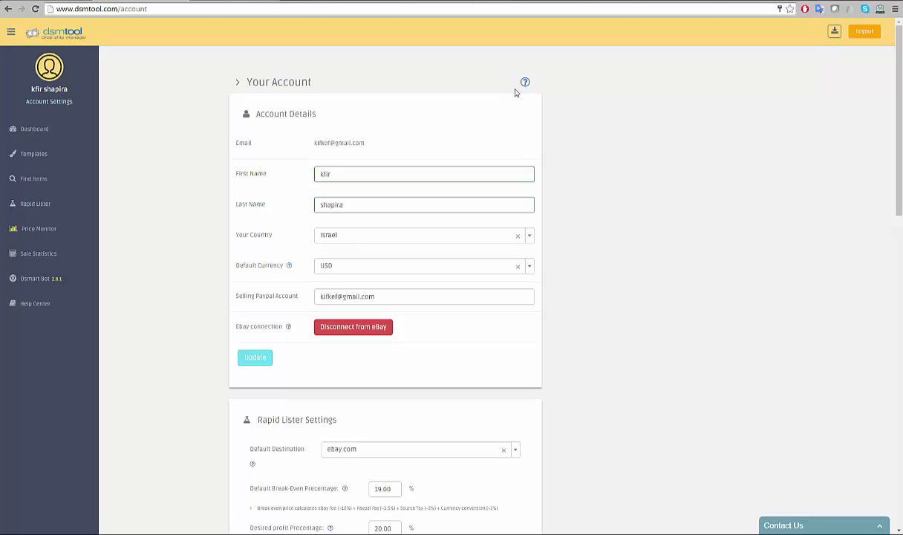
# Step: Review the account details (email, first and last name, USD currency, Paypal account) and save them
pyautogui.moveTo(313, 144); pyautogui.dragTo(365, 143)
pyautogui.click(349, 174)
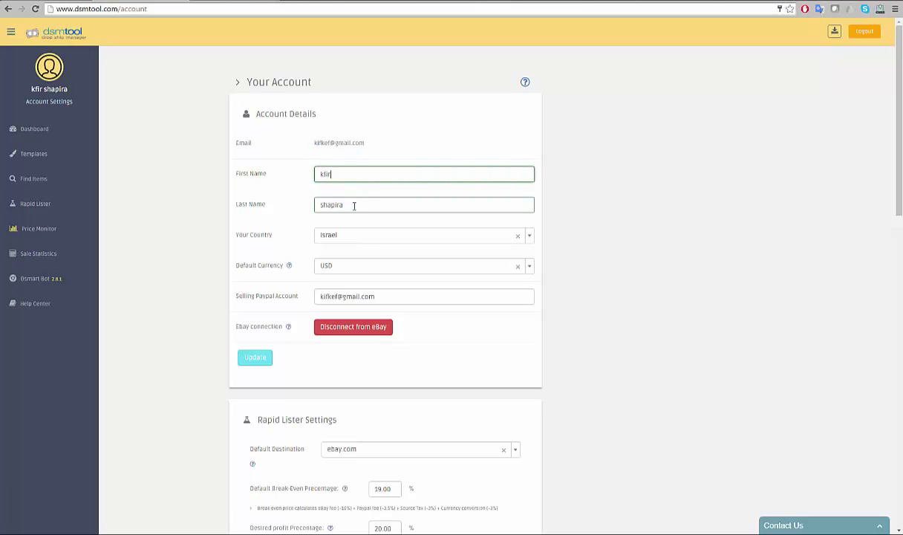
pyautogui.click(354, 206)
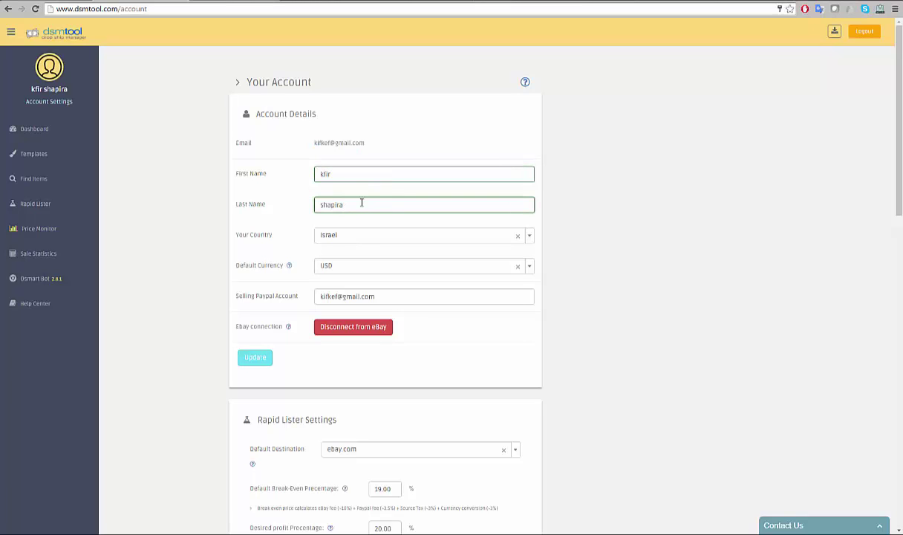
pyautogui.click(529, 266)
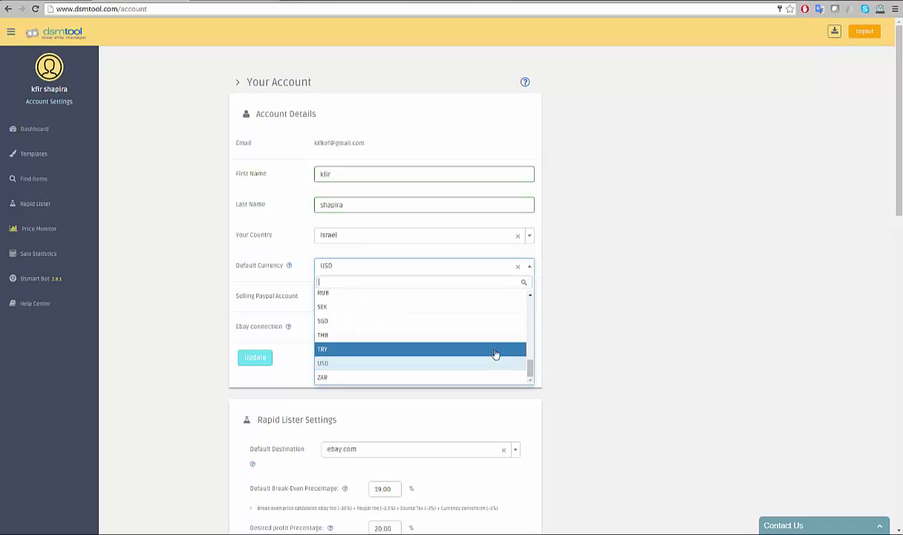
pyautogui.click(592, 305)
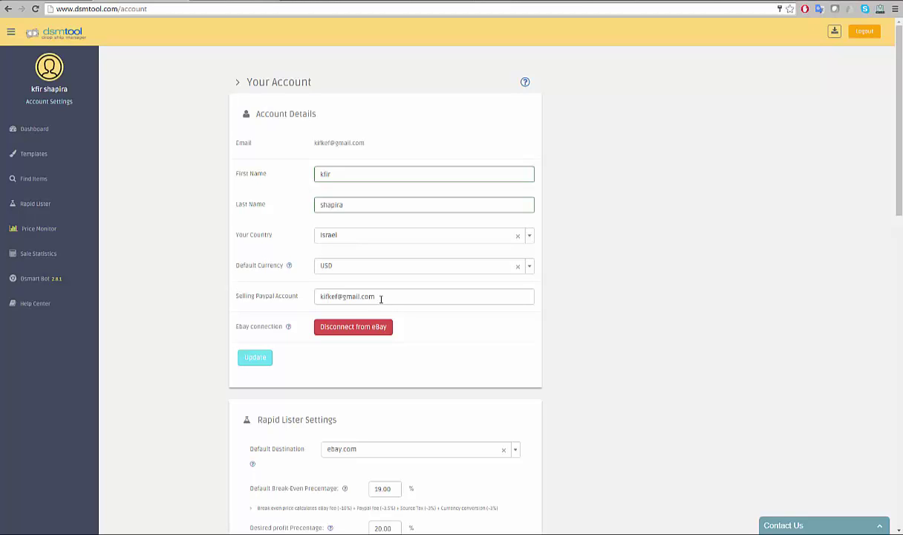
pyautogui.moveTo(375, 297); pyautogui.dragTo(319, 296)
pyautogui.click(202, 309)
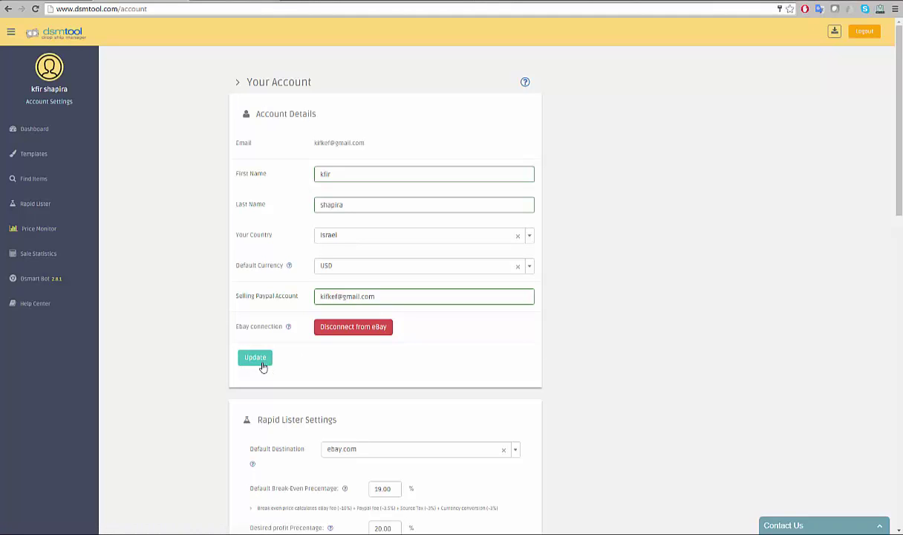
pyautogui.click(262, 363)
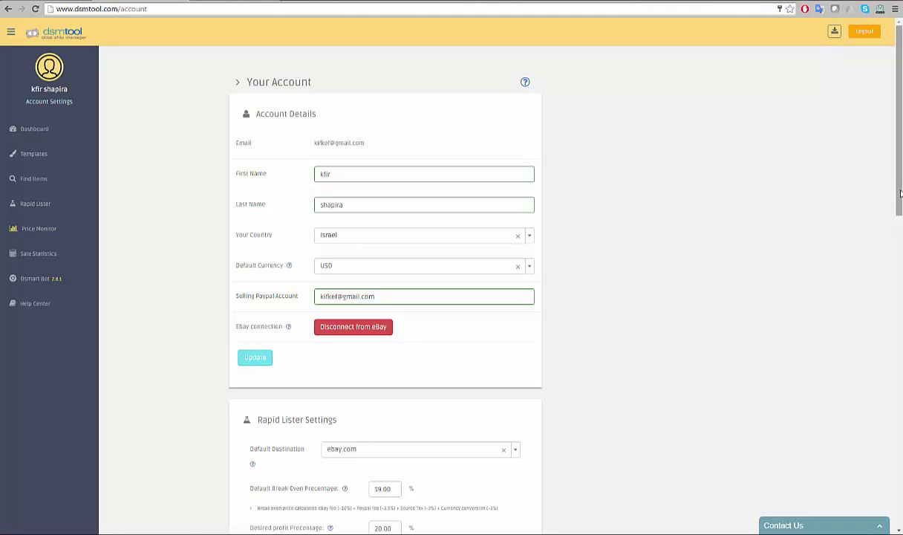
# Step: Keep the Rapid Lister defaults at ebay.com, 19.00% break-even and 20.00% desired profit
pyautogui.moveTo(900, 193); pyautogui.dragTo(900, 316)
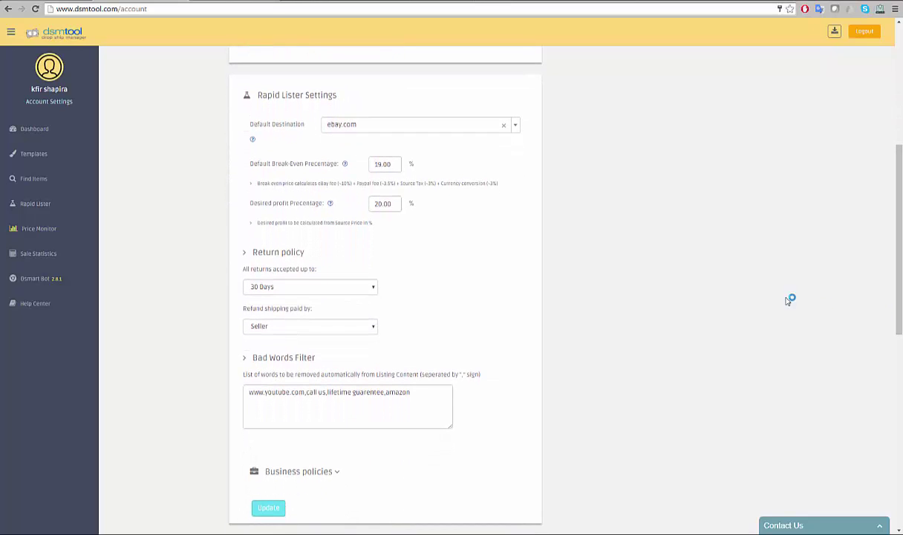
pyautogui.click(516, 128)
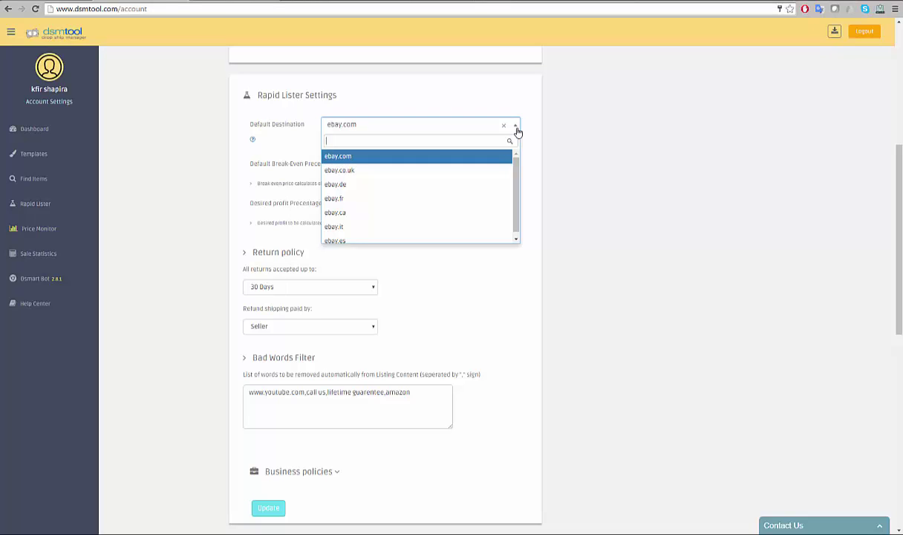
pyautogui.click(516, 128)
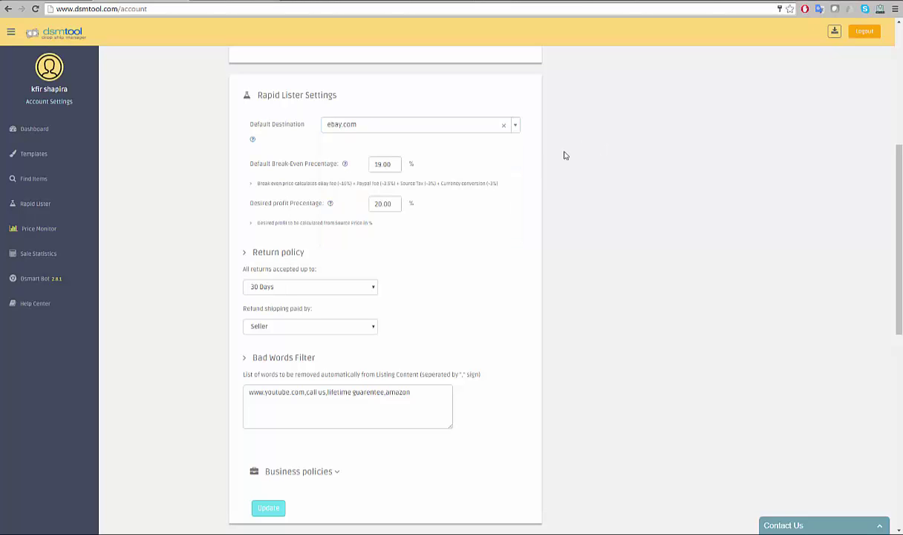
pyautogui.doubleClick(372, 164)
pyautogui.click(429, 170)
pyautogui.moveTo(395, 203); pyautogui.dragTo(369, 204)
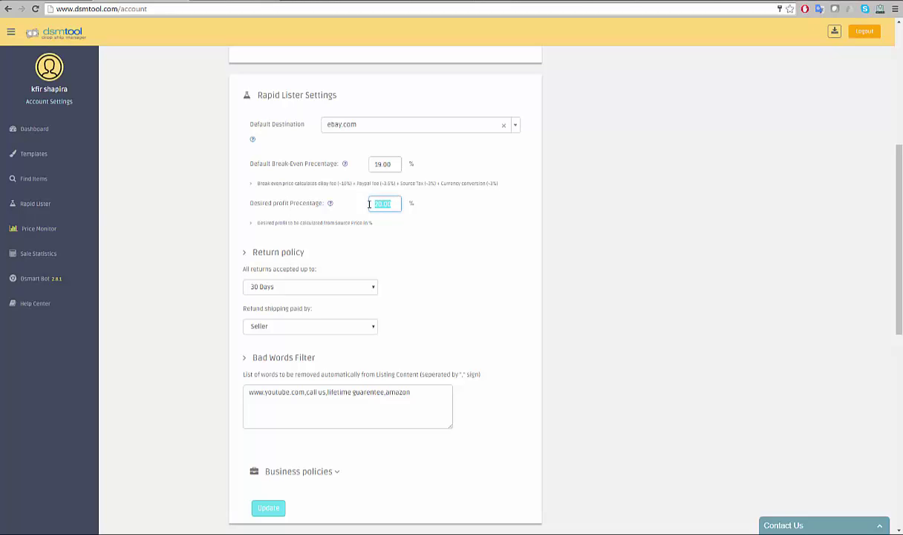
pyautogui.click(540, 211)
# Step: Keep 30-day seller-paid returns and append ', example' to the bad-words filter list
pyautogui.click(355, 289)
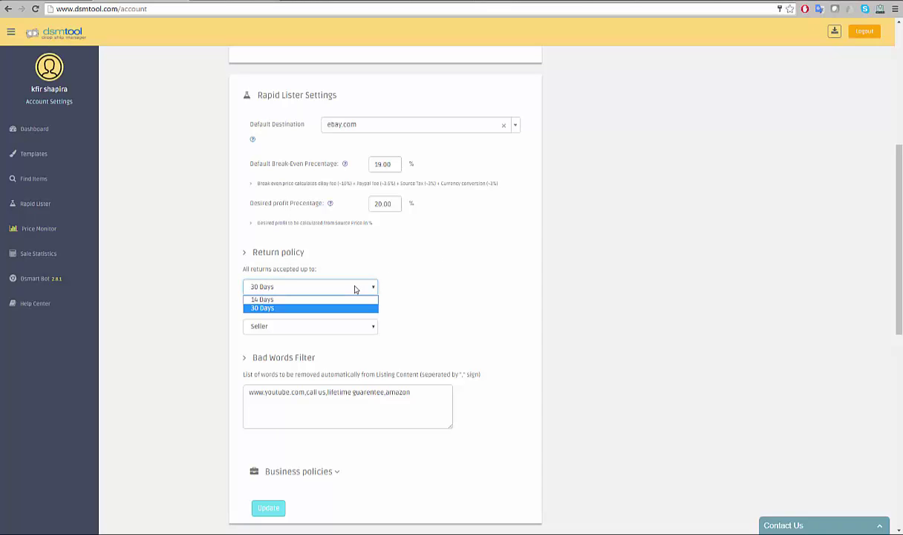
pyautogui.click(355, 289)
pyautogui.click(350, 327)
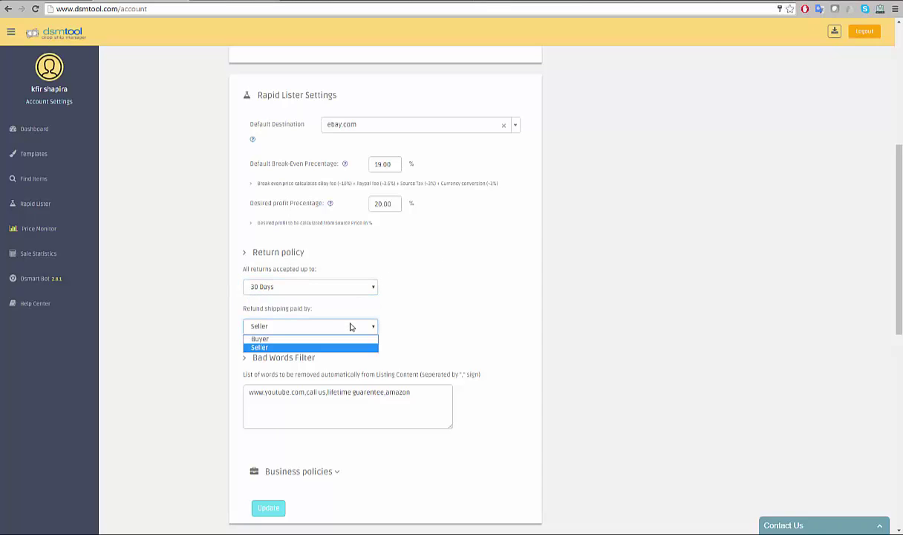
pyautogui.click(351, 326)
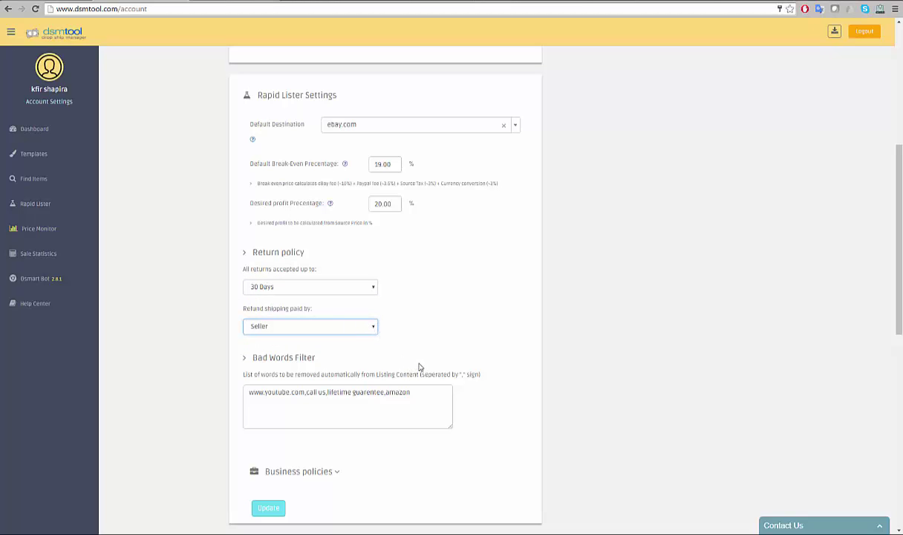
pyautogui.click(420, 395)
pyautogui.write(',')
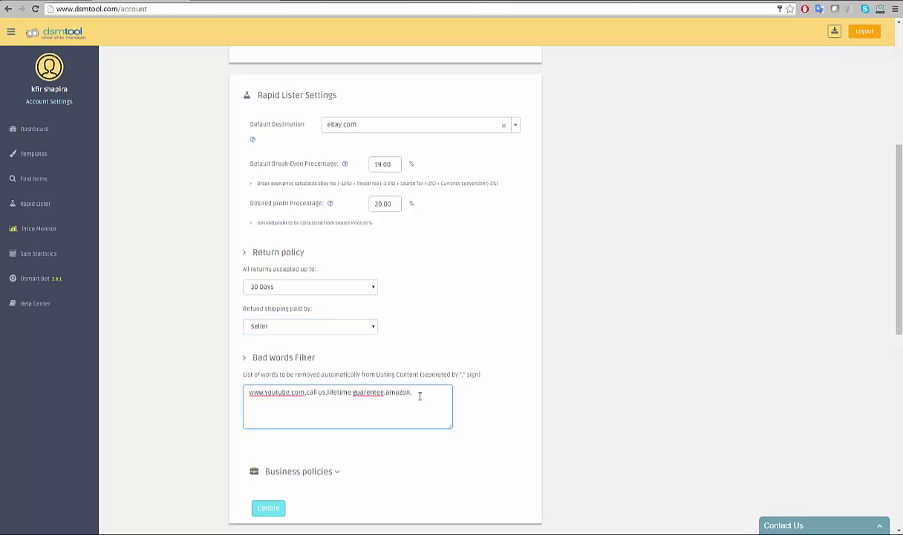
pyautogui.write(' example')
# Step: Show the ebay.com business policies and save the Rapid Lister settings with the extended bad-words list
pyautogui.click(335, 475)
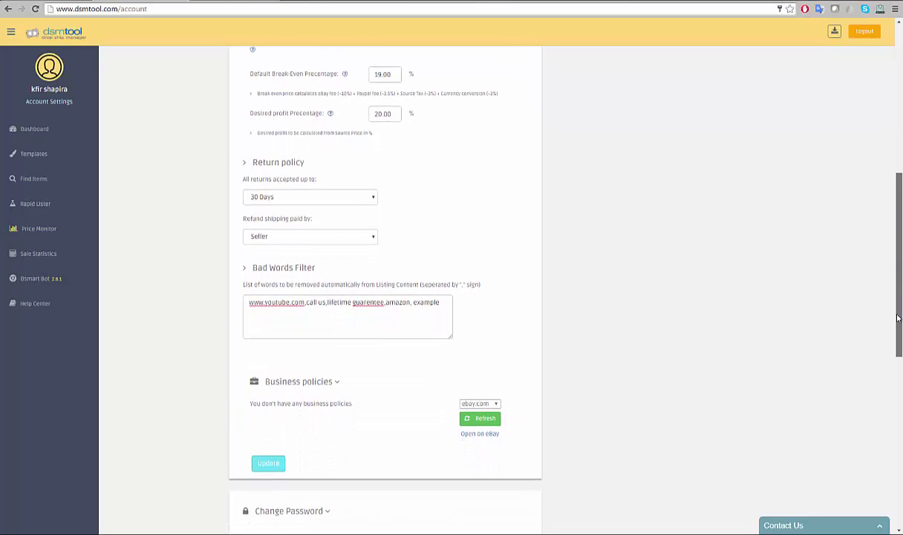
pyautogui.moveTo(899, 288); pyautogui.dragTo(898, 322)
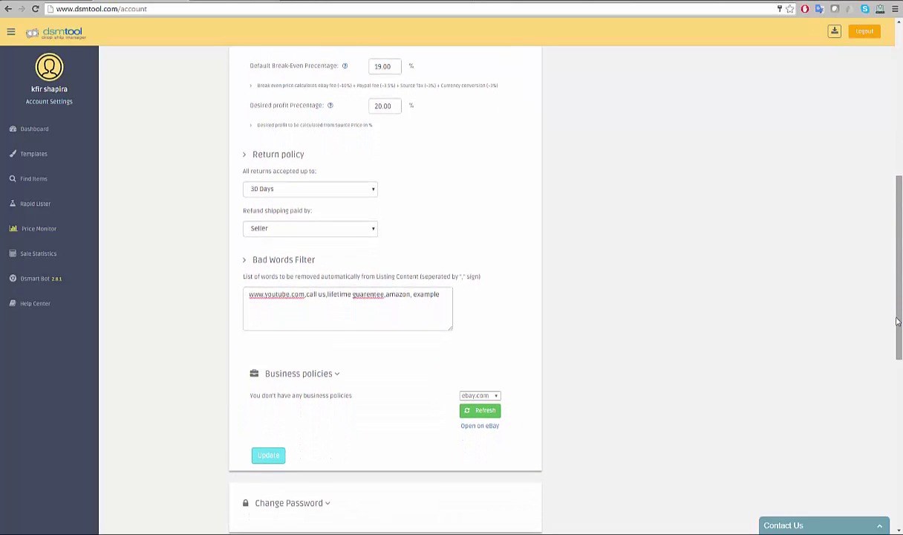
pyautogui.click(495, 395)
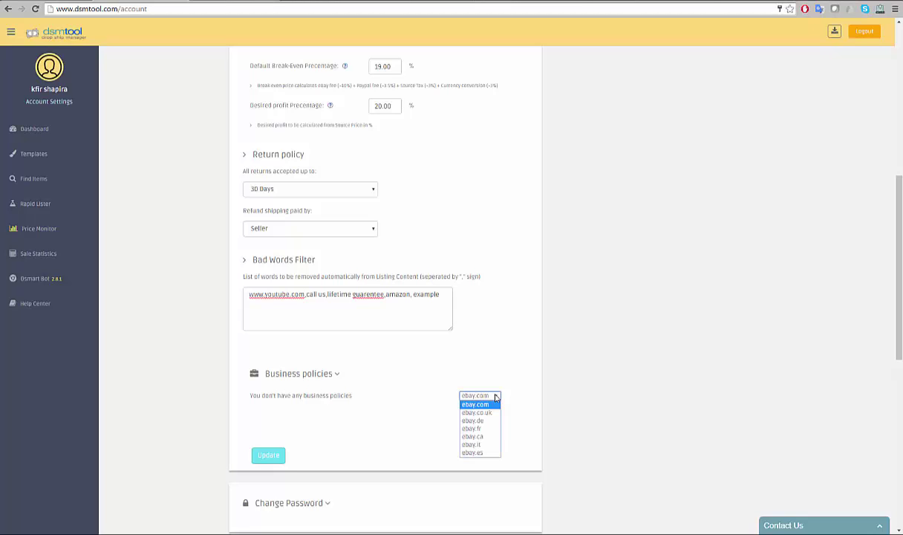
pyautogui.click(495, 396)
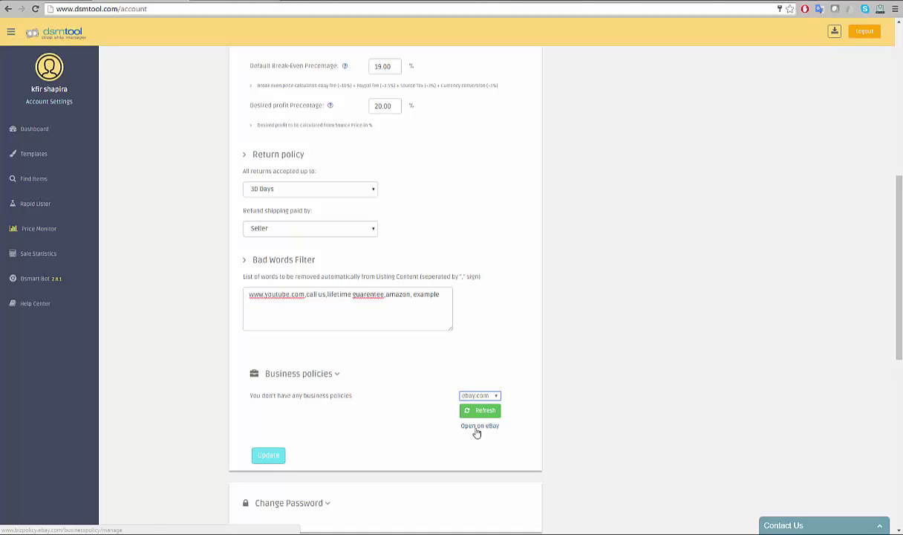
pyautogui.click(279, 462)
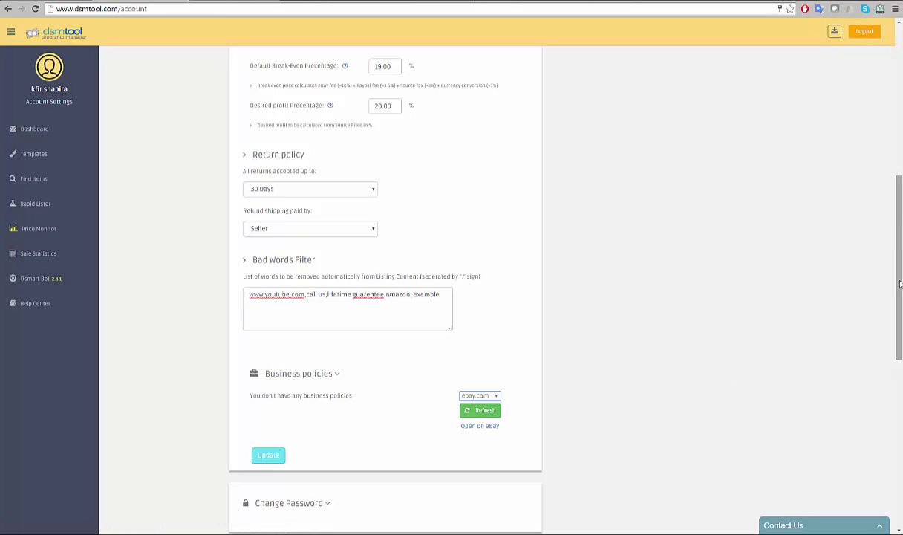
# Step: Expand Change Password and dismiss the autofill suggestions, leaving all password fields empty
pyautogui.scroll(-3, 605, 319)
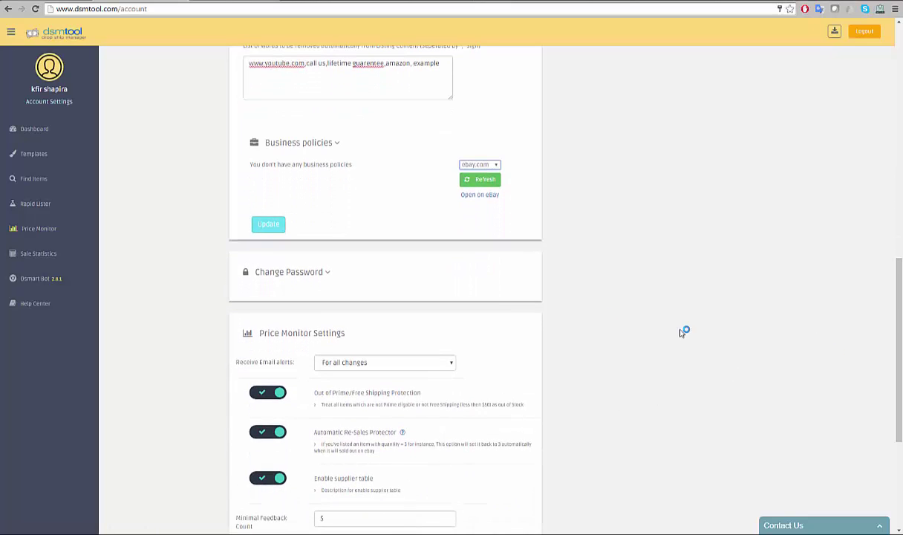
pyautogui.click(327, 275)
pyautogui.click(333, 300)
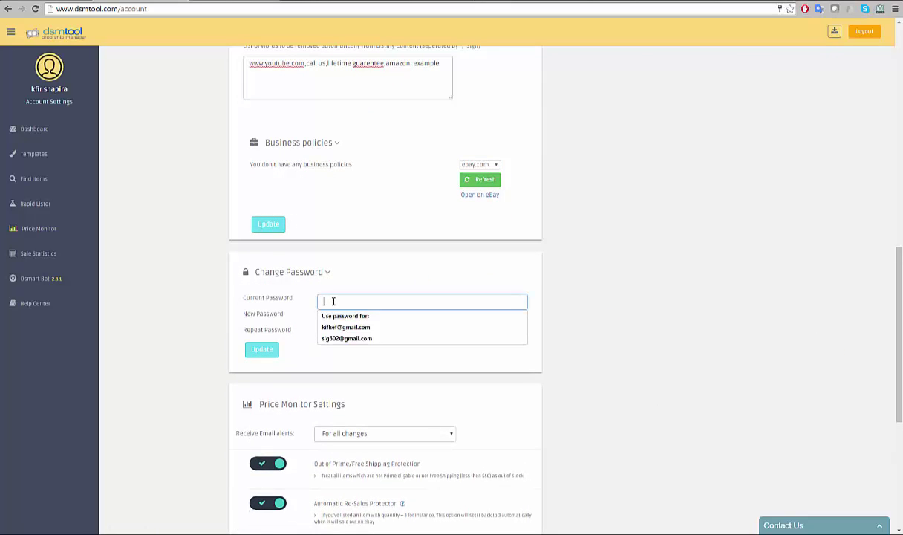
pyautogui.press('Escape')
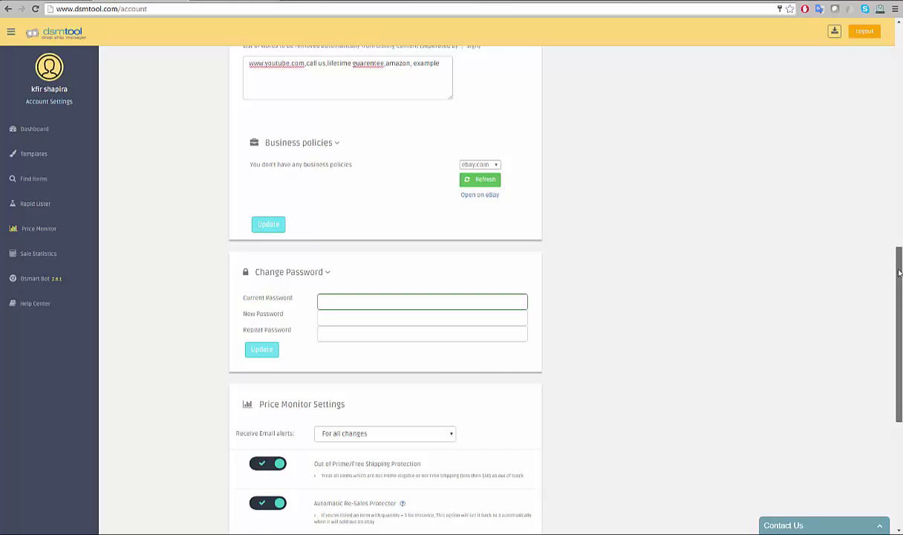
# Step: Leave Price Monitor settings at all-changes email alerts with Out of Prime/Free Shipping Protection on
pyautogui.moveTo(899, 274); pyautogui.dragTo(898, 345)
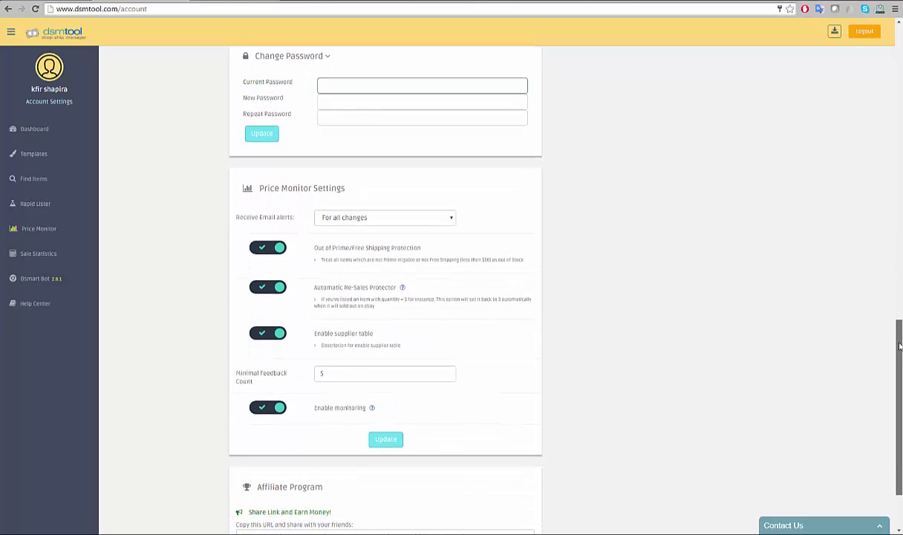
pyautogui.moveTo(898, 344); pyautogui.dragTo(898, 325)
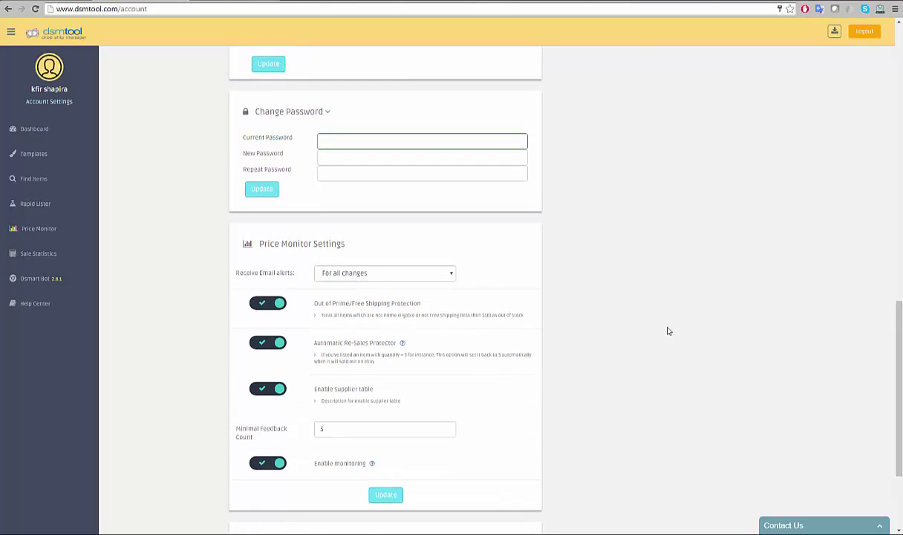
pyautogui.click(449, 276)
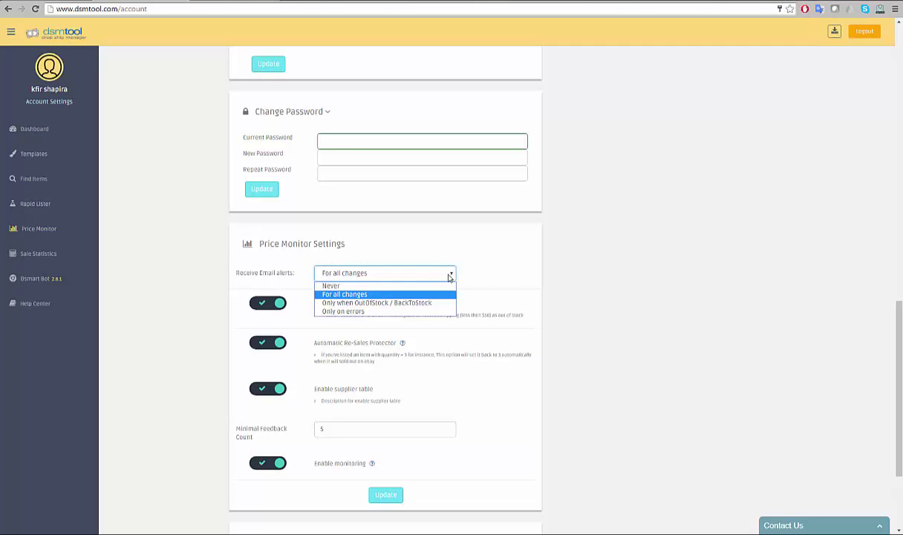
pyautogui.click(449, 276)
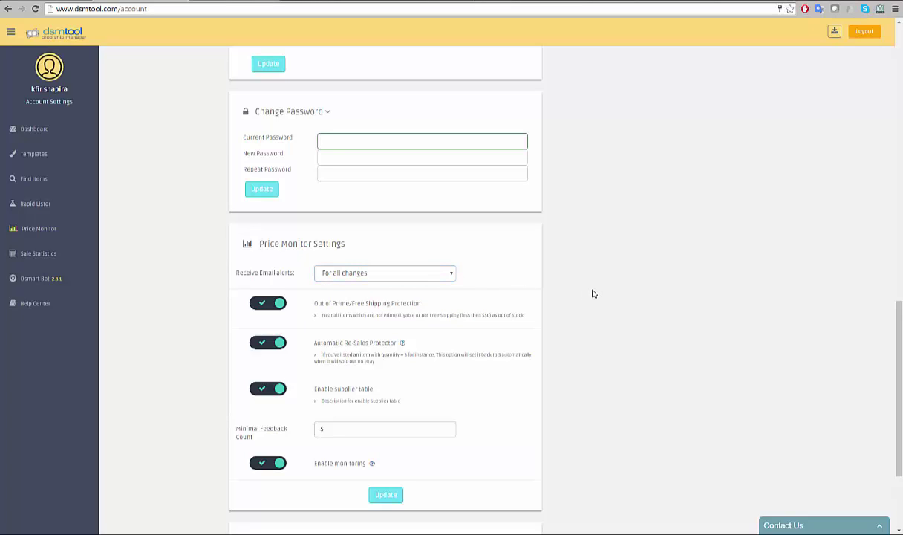
pyautogui.click(272, 305)
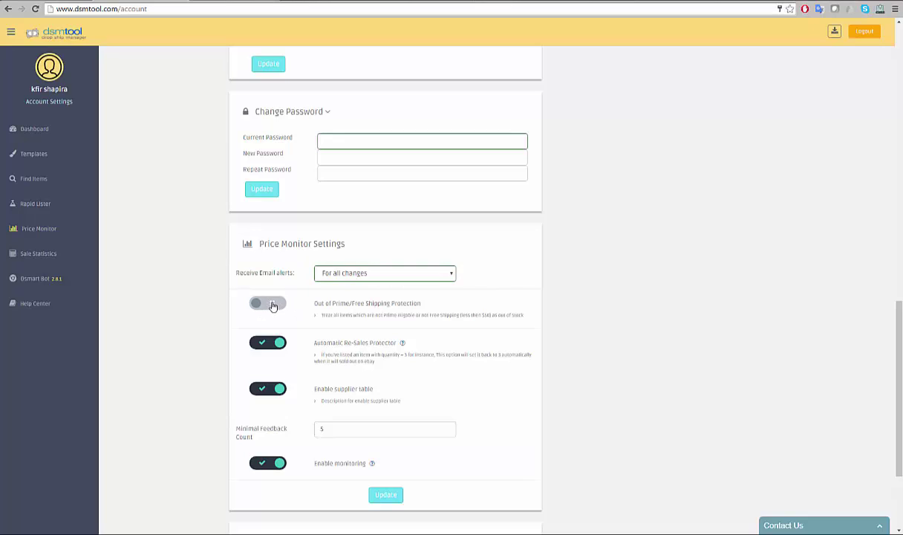
pyautogui.click(273, 305)
# Step: Look over the Amazon teether page's Other Sellers section, then scroll back to the top
pyautogui.click(239, 2)
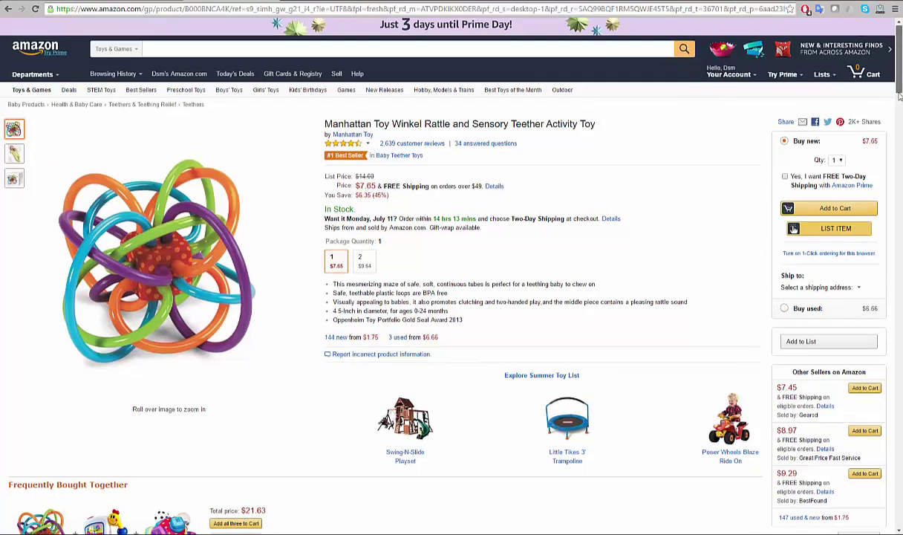
pyautogui.moveTo(898, 78); pyautogui.dragTo(899, 107)
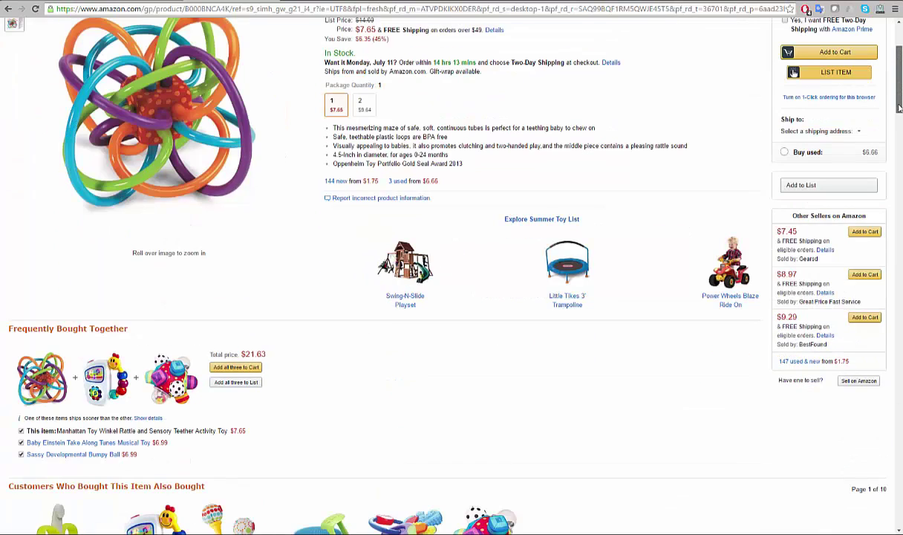
pyautogui.tripleClick(821, 215)
pyautogui.click(788, 217)
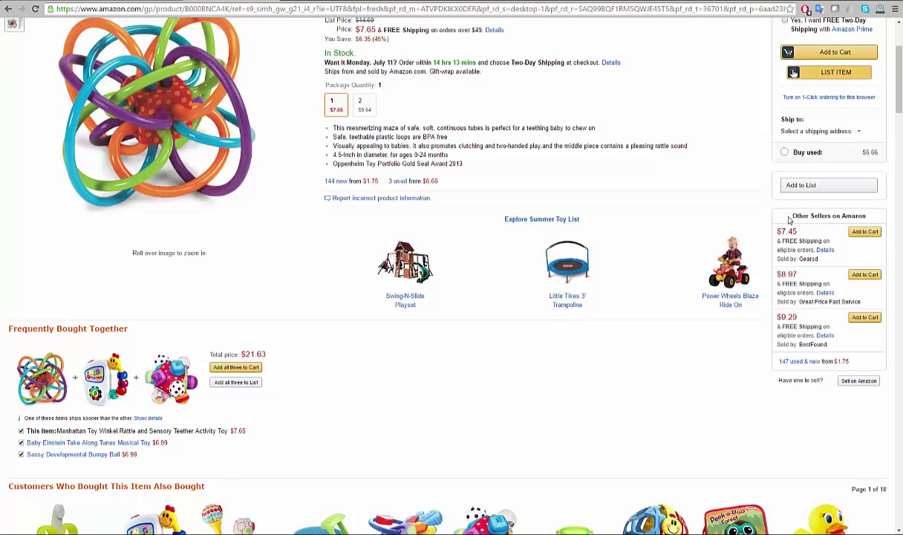
pyautogui.scroll(2, 854, 82)
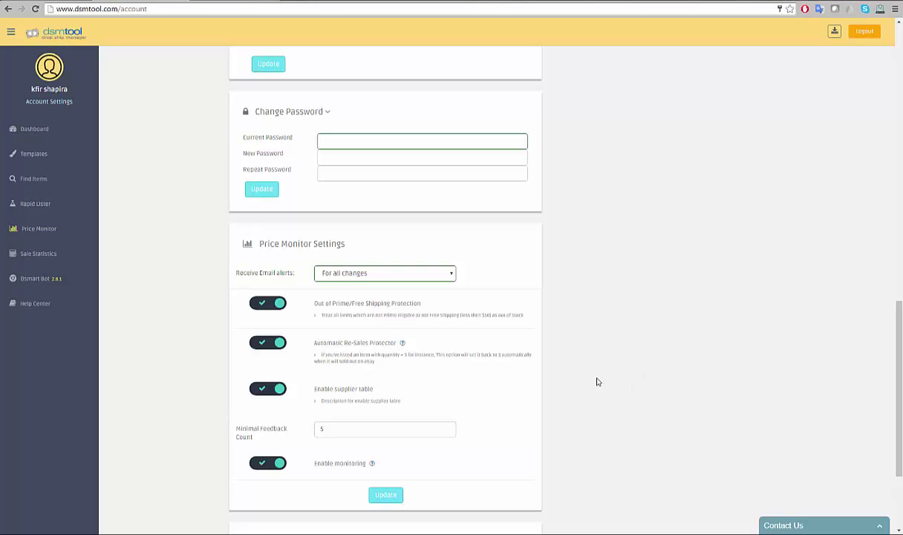
pyautogui.doubleClick(320, 428)
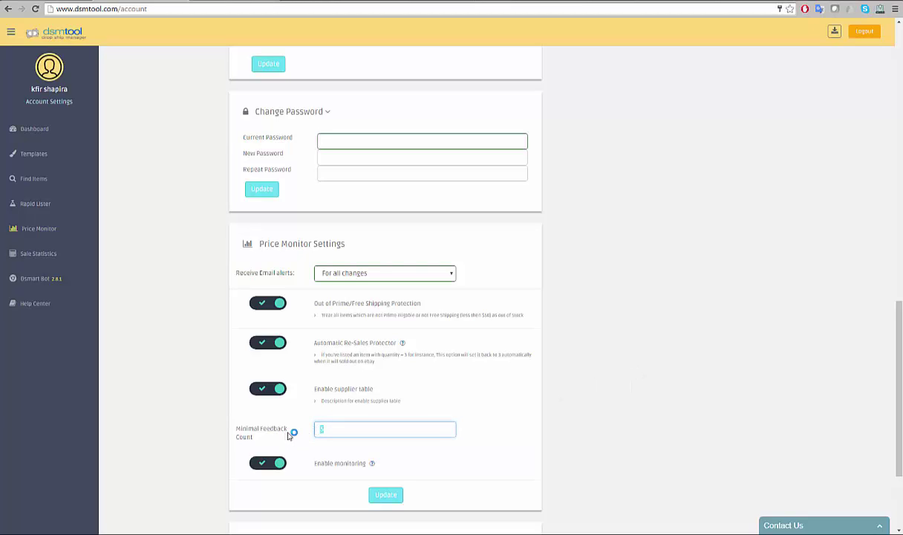
pyautogui.click(209, 430)
pyautogui.click(269, 465)
pyautogui.click(270, 464)
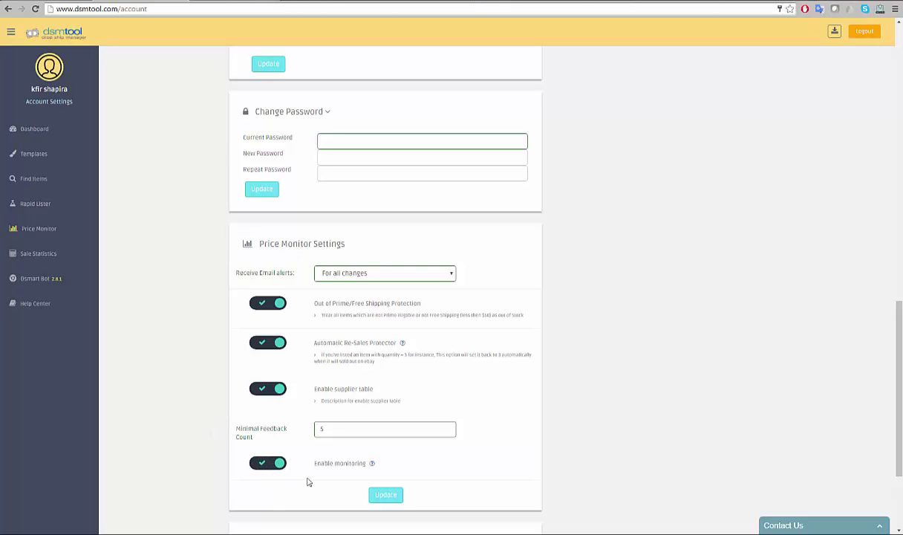